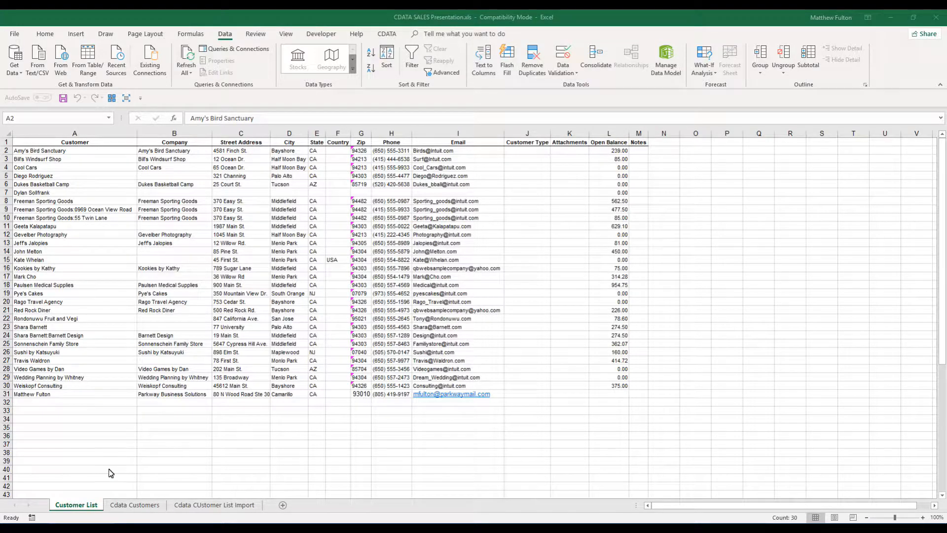
Start a CData import from QuickBooks using the A&E Demo connection.
key(ctrl+shift+Down)
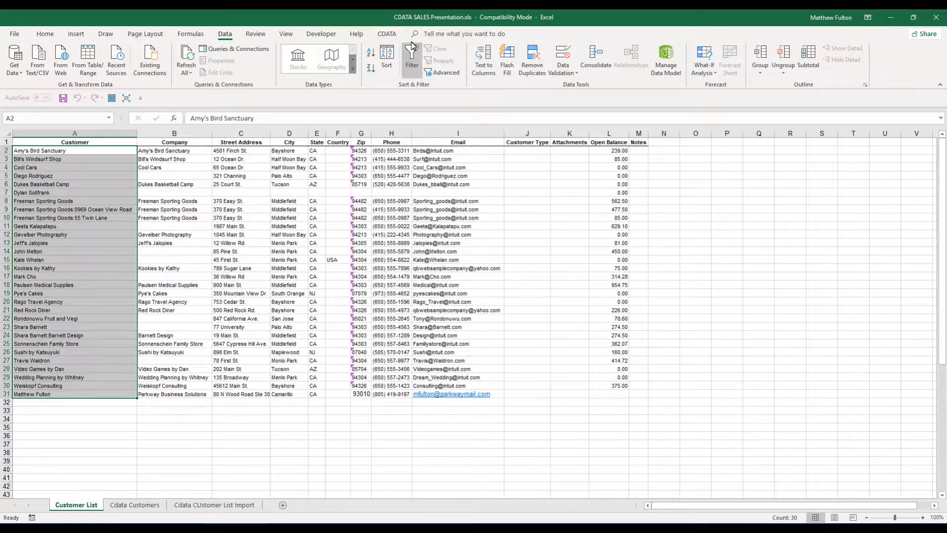
click(386, 36)
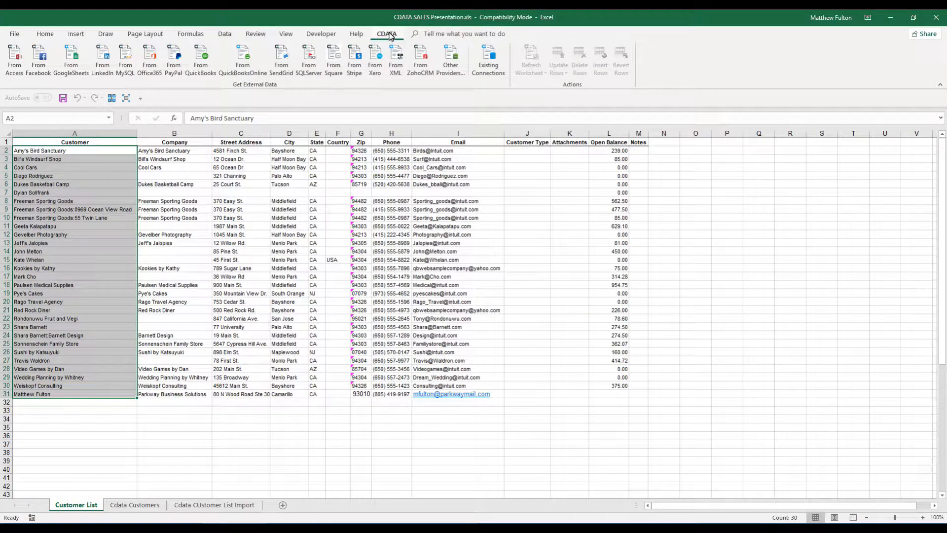
click(201, 49)
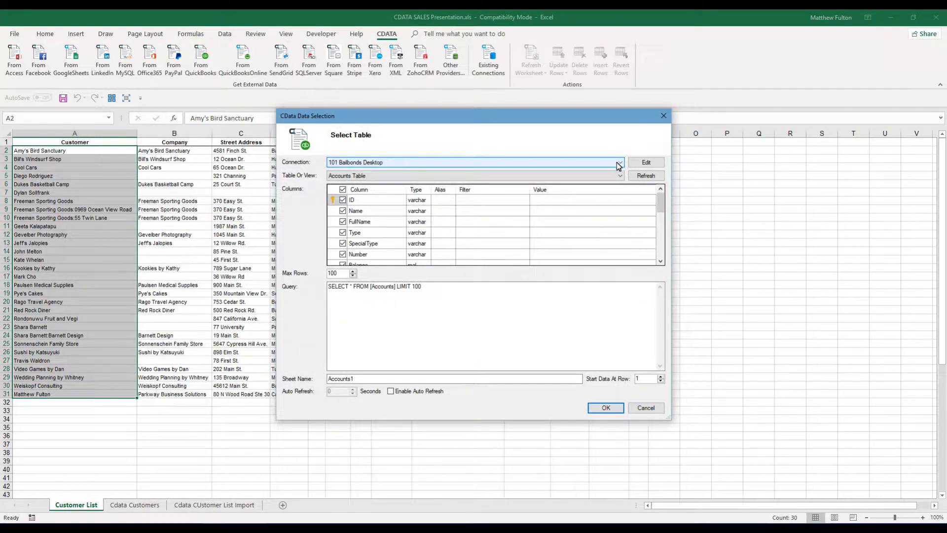
click(622, 163)
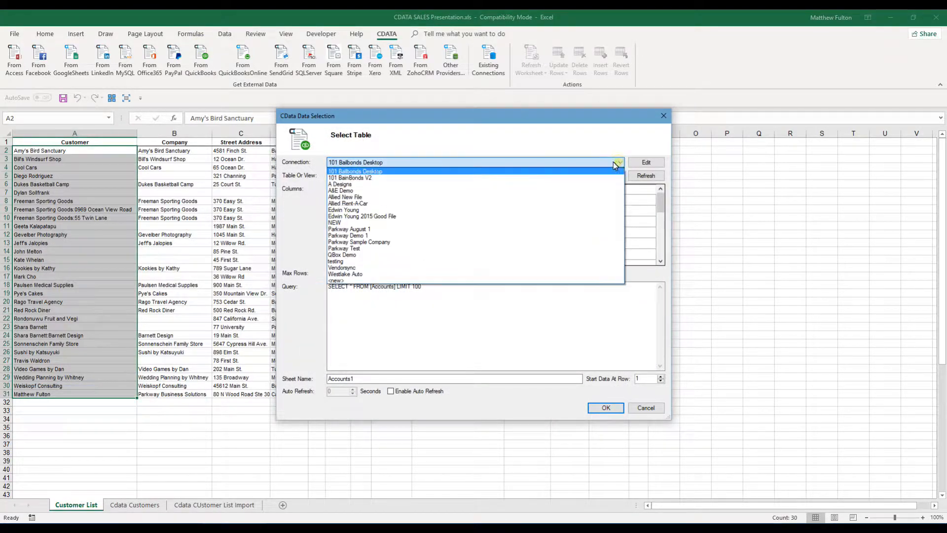
click(365, 191)
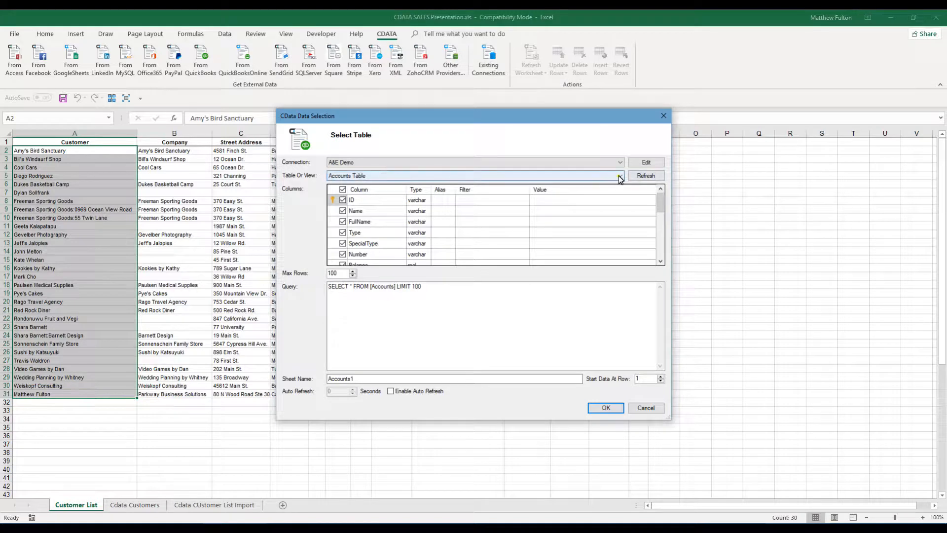
Import the Customers Table with the maximum rows set to 1 into a new Customers sheet.
click(620, 177)
scroll(560, 333, down, 4)
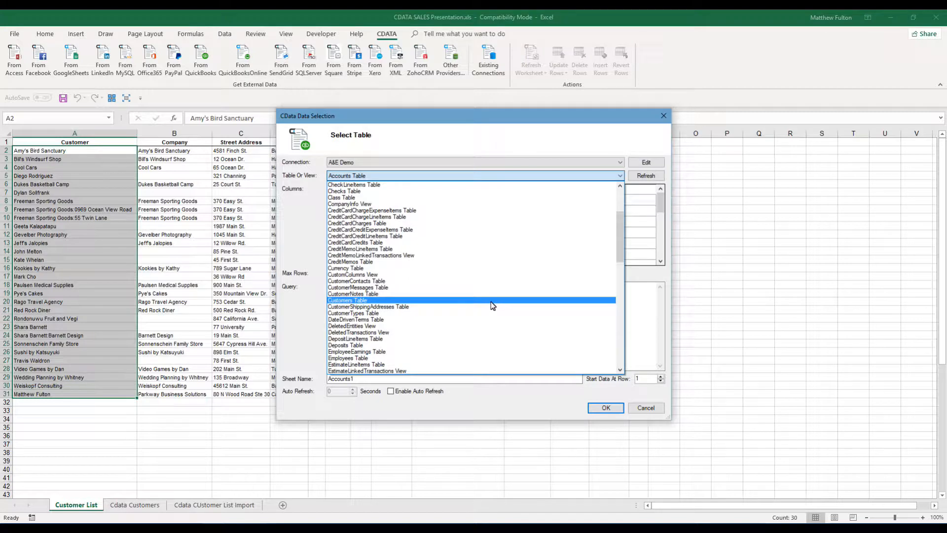
click(492, 301)
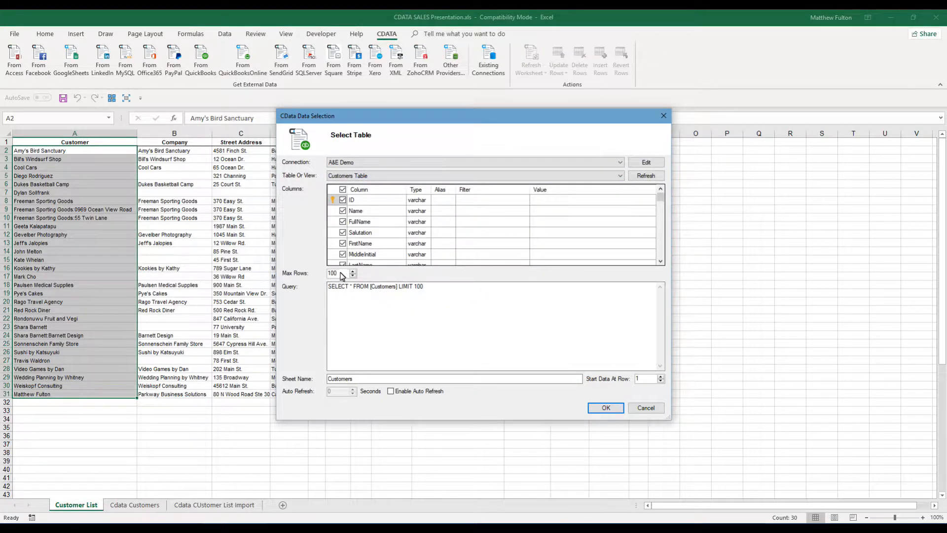
drag(344, 276, 303, 275)
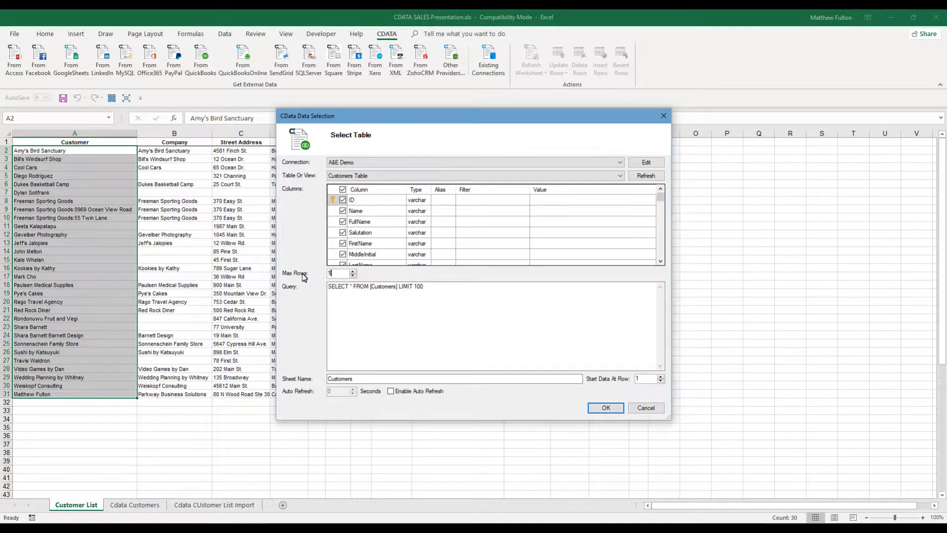
click(605, 408)
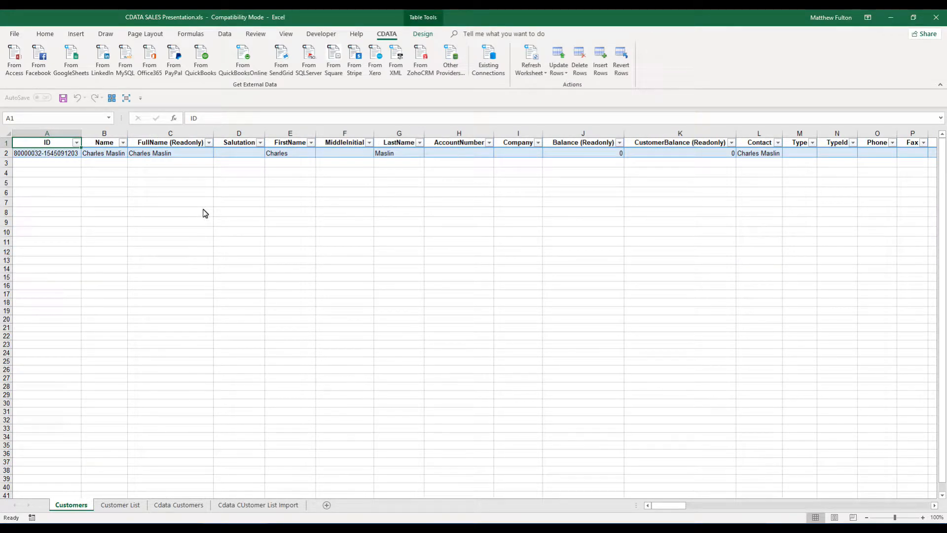
Copy the prepared customer records in rows 437 to 466 of the Cdata Customers sheet, from the Name column through TimeCreated (Readonly).
click(118, 505)
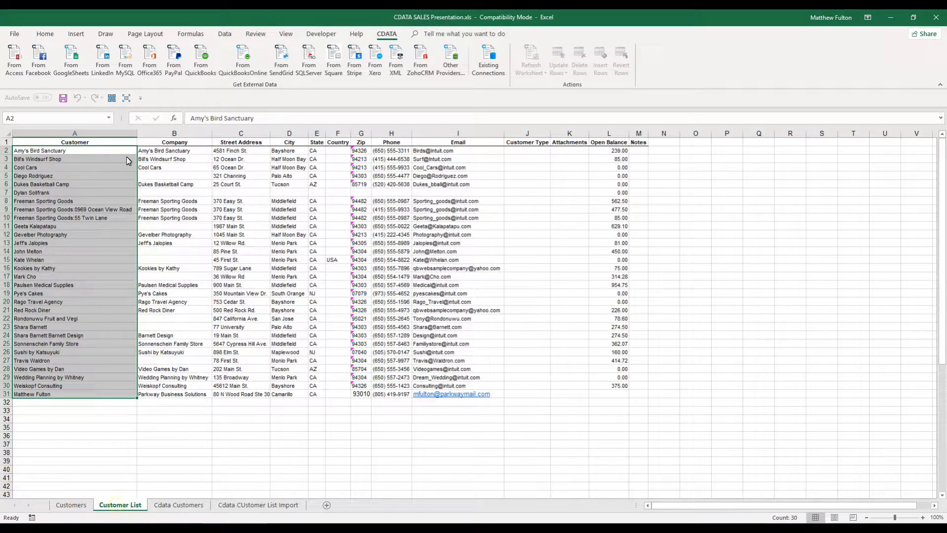
click(78, 508)
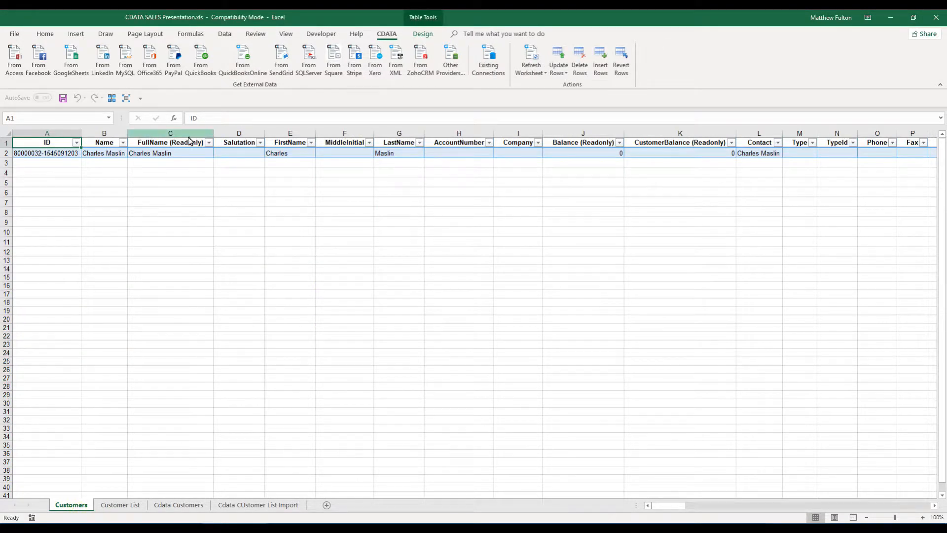
click(157, 508)
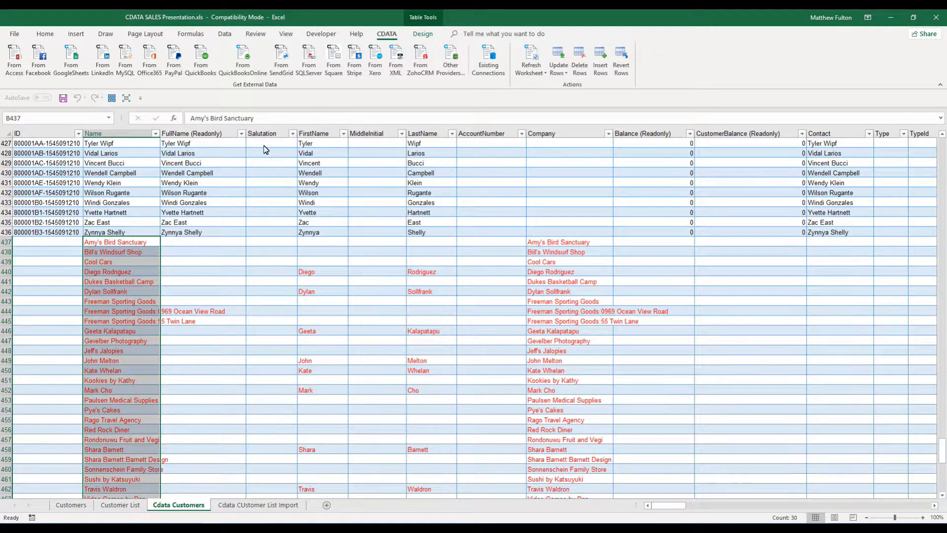
click(104, 244)
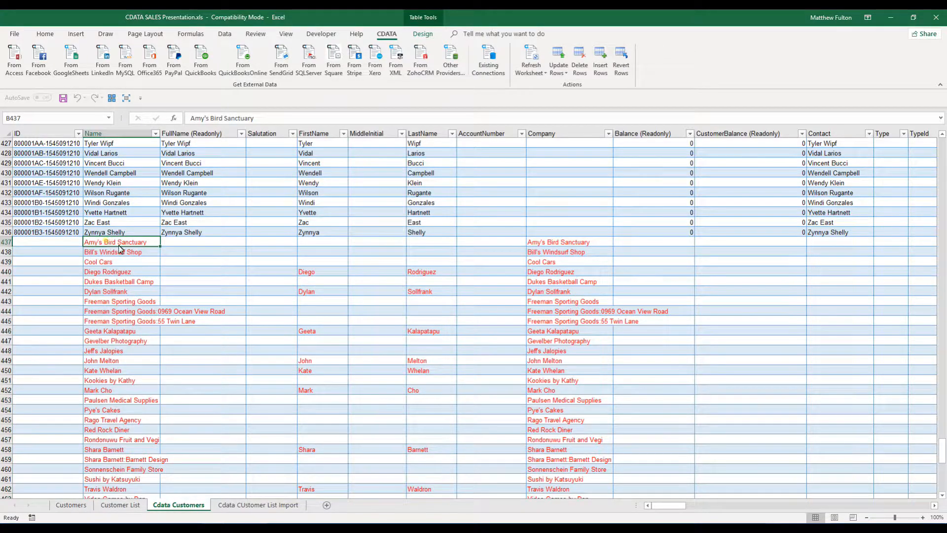
scroll(152, 277, down, 3)
scroll(152, 277, down, 3)
shift+click(133, 370)
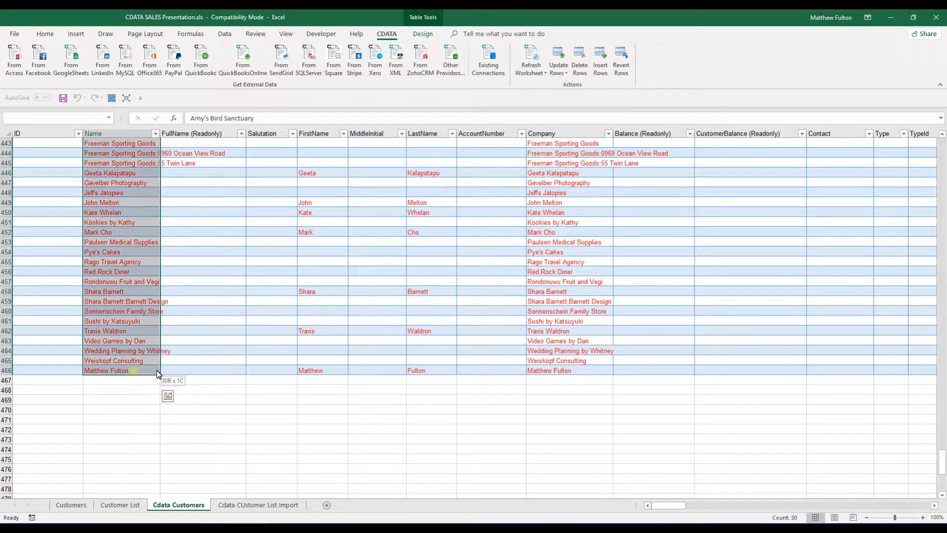
key(shift+Right)
key(shift+Right)
key(shift+Right)
key(shift+Right)
key(shift+Right)
key(shift+Right)
key(shift+Right)
key(shift+Right)
key(shift+Right)
key(shift+Right)
key(shift+Right)
key(shift+Right)
key(shift+Right)
key(shift+Right)
key(shift+Right)
key(shift+Right)
key(shift+Right)
key(shift+Right)
key(shift+Right)
key(shift+Right)
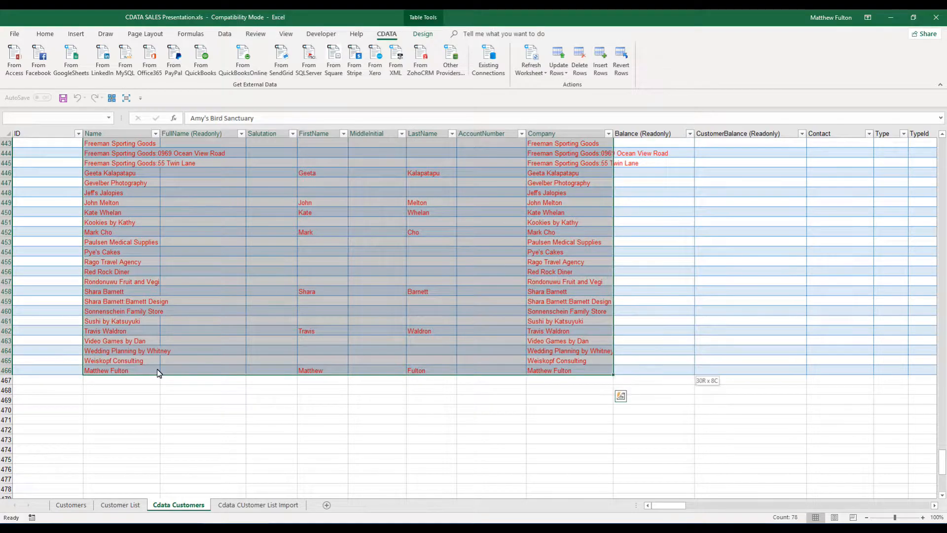
key(shift+Right)
key(shift+Right)
key(shift+Right)
key(shift+Right)
key(shift+Right)
key(shift+Right)
key(shift+Right)
key(shift+Right)
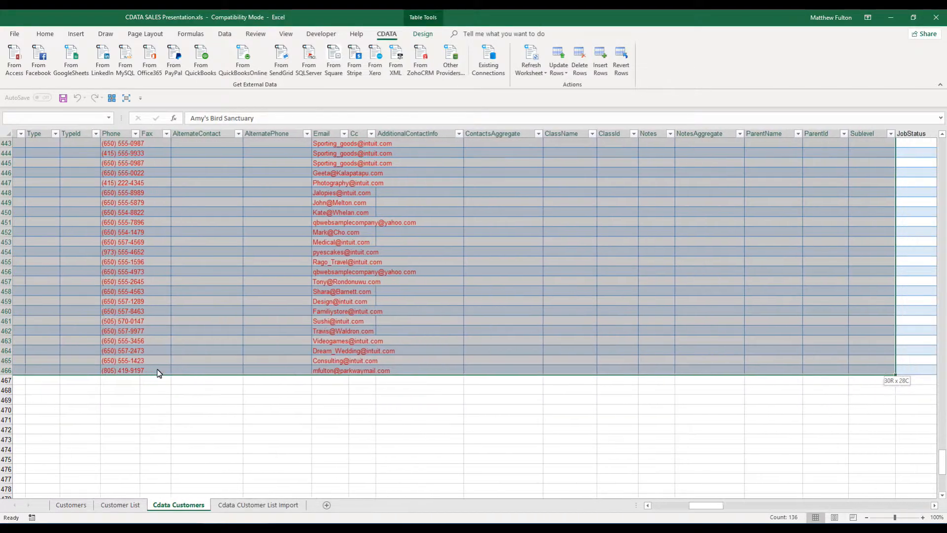
key(shift+Right)
key(shift+Right)
key(shift+Right)
key(shift+Right)
key(shift+Right)
key(shift+Right)
key(shift+Right)
key(shift+Right)
key(shift+Right)
key(shift+Right)
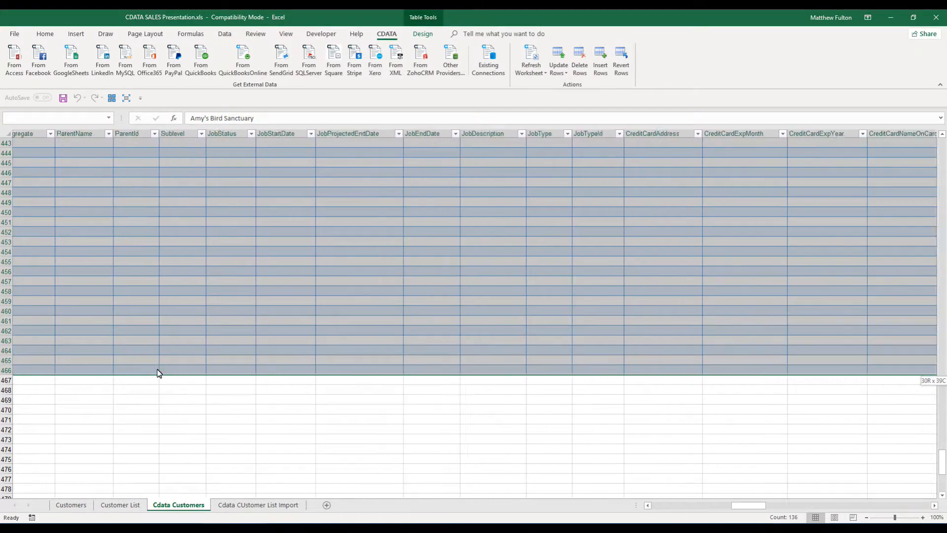
key(shift+Right)
key(shift+Right)
key(shift+Right)
key(shift+Right)
key(shift+Right)
key(shift+Right)
key(shift+Right)
key(shift+Right)
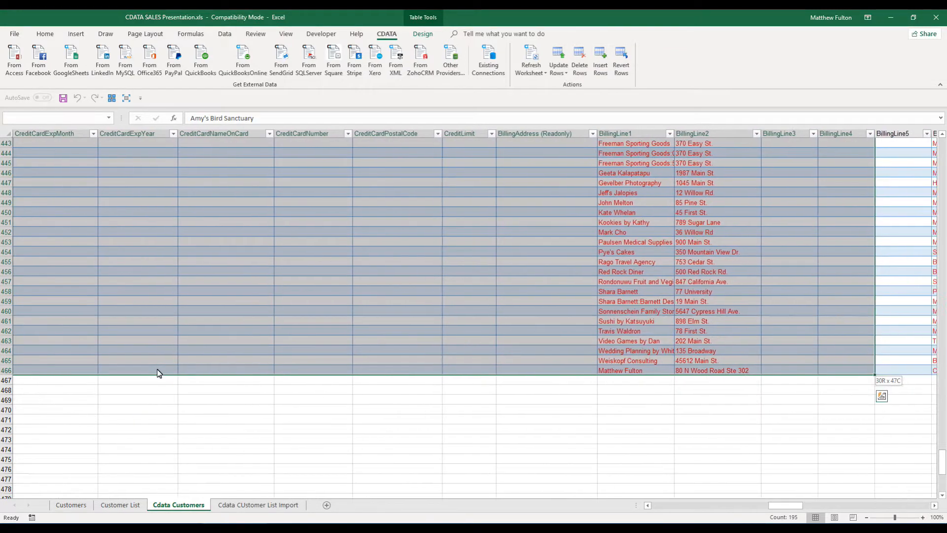
key(shift+Right)
key(shift+Right)
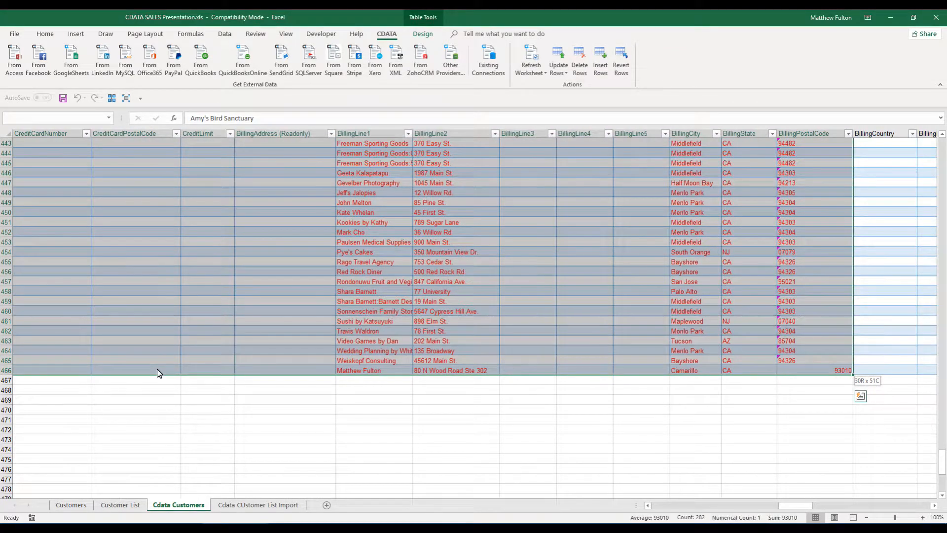
key(shift+Right)
key(shift+Right)
key(shift+Right)
key(shift+Right)
key(shift+Right)
key(shift+Right)
key(shift+Right)
key(shift+Right)
key(shift+Right)
key(shift+Right)
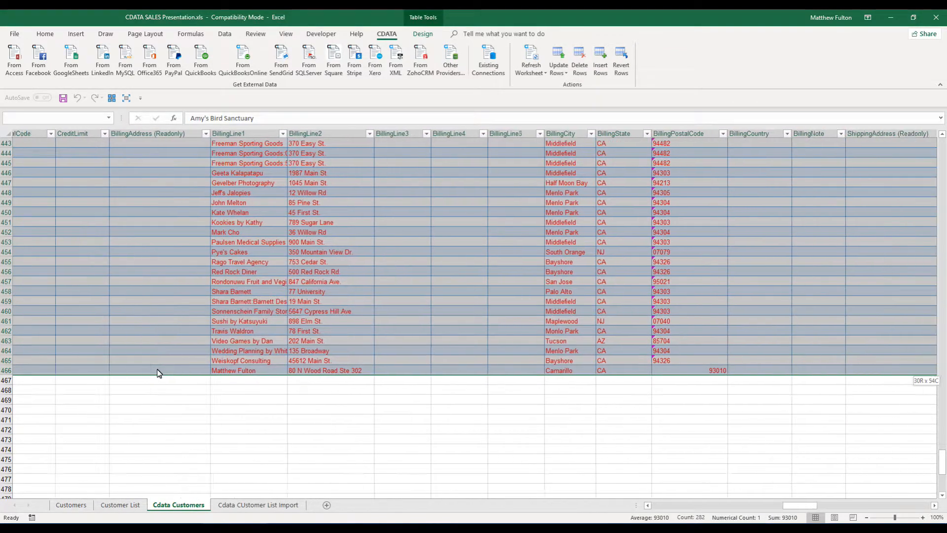
key(shift+Right)
key(shift+Right)
key(shift+Right)
key(shift+Right)
key(shift+Right)
key(shift+Right)
key(shift+Right)
key(shift+Right)
key(shift+Right)
key(shift+Right)
key(shift+Right)
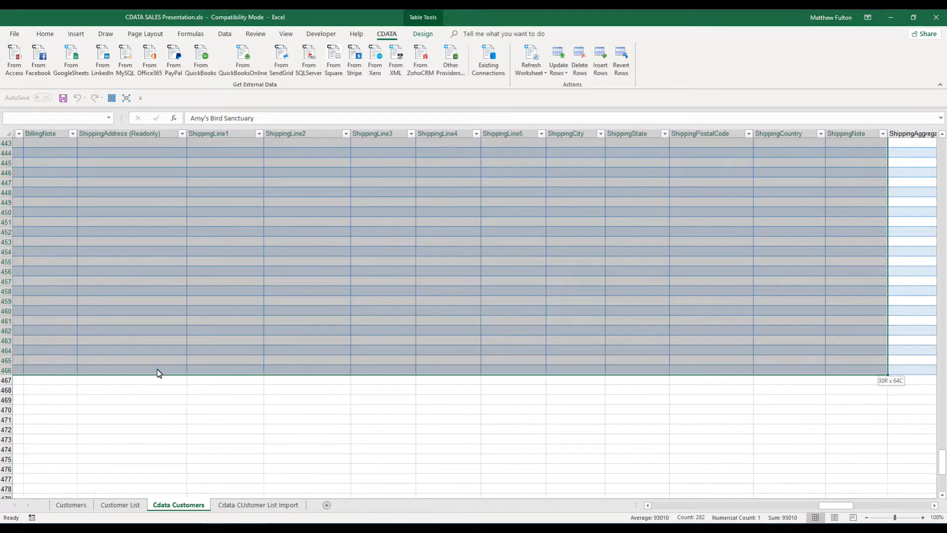
key(shift+Right)
key(shift+Right)
key(shift+Right)
key(shift+Right)
key(shift+Right)
key(shift+Right)
key(shift+Right)
key(shift+Right)
key(shift+Right)
key(shift+Right)
key(shift+Right)
key(shift+Right)
key(shift+Right)
key(shift+Right)
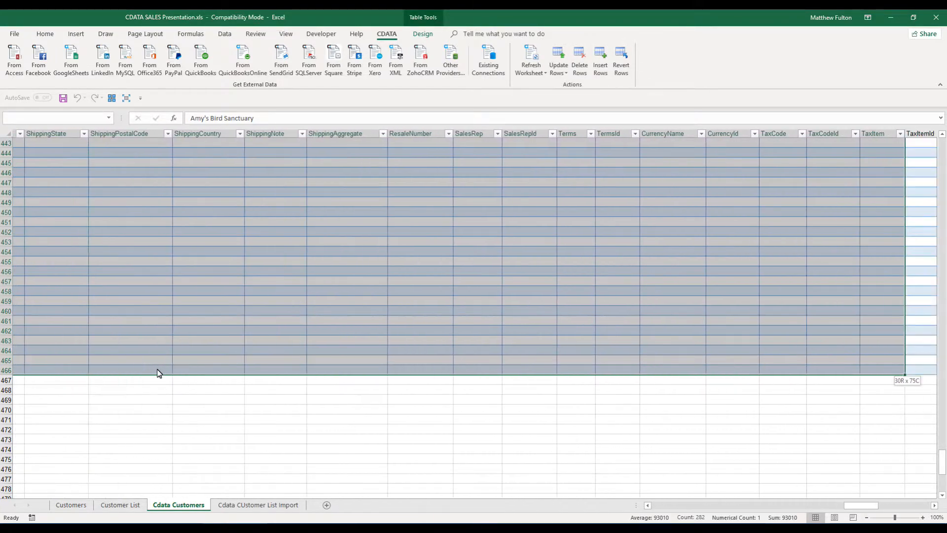
key(shift+Right)
key(shift+Right)
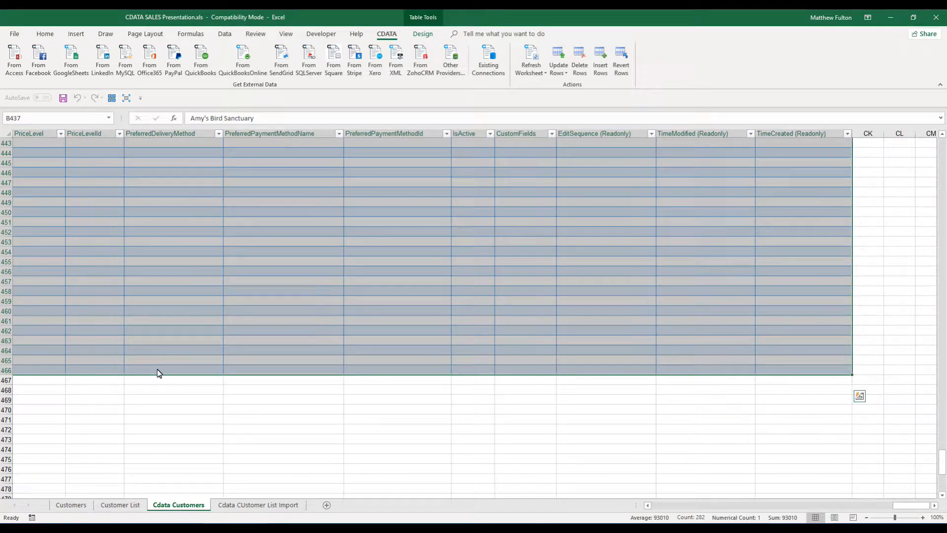
key(ctrl+c)
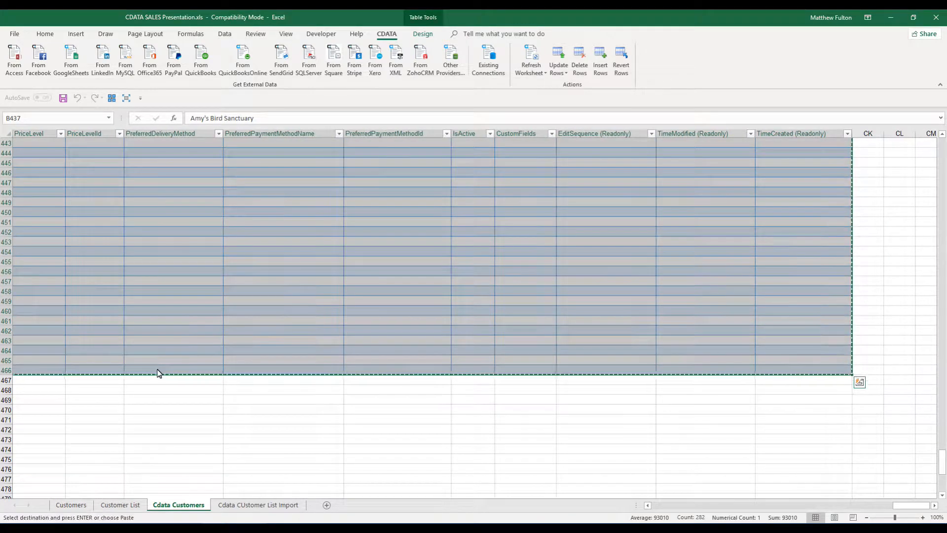
Paste the copied customer records as values into the Customers sheet starting at cell B3.
click(72, 505)
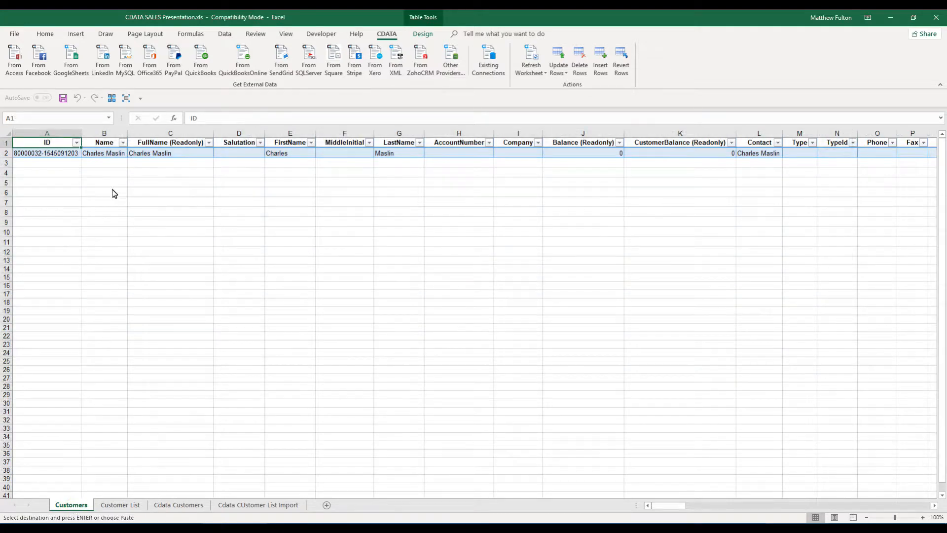
click(98, 162)
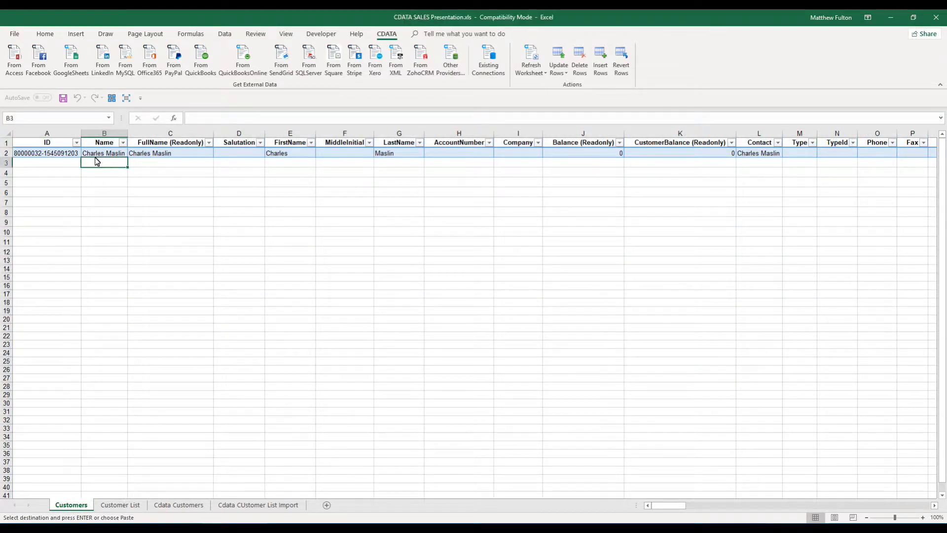
click(45, 33)
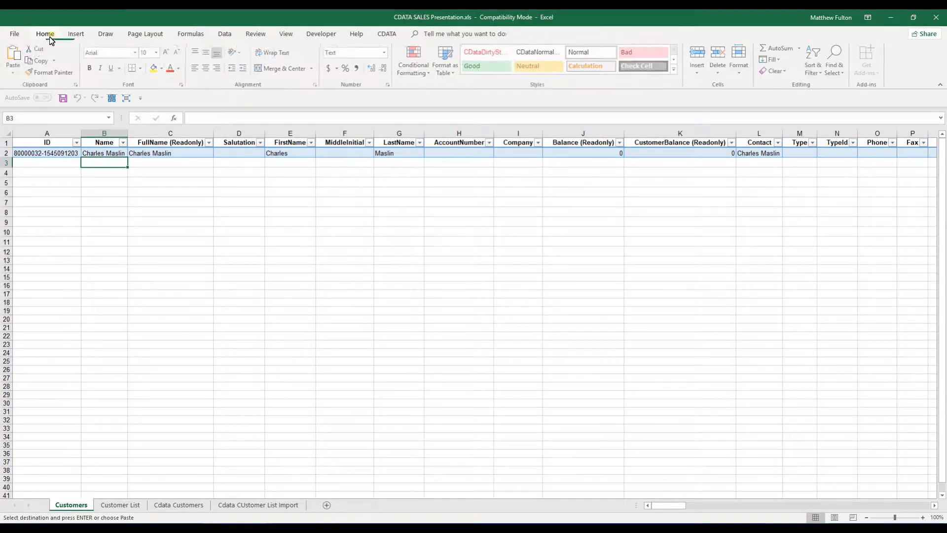
click(14, 73)
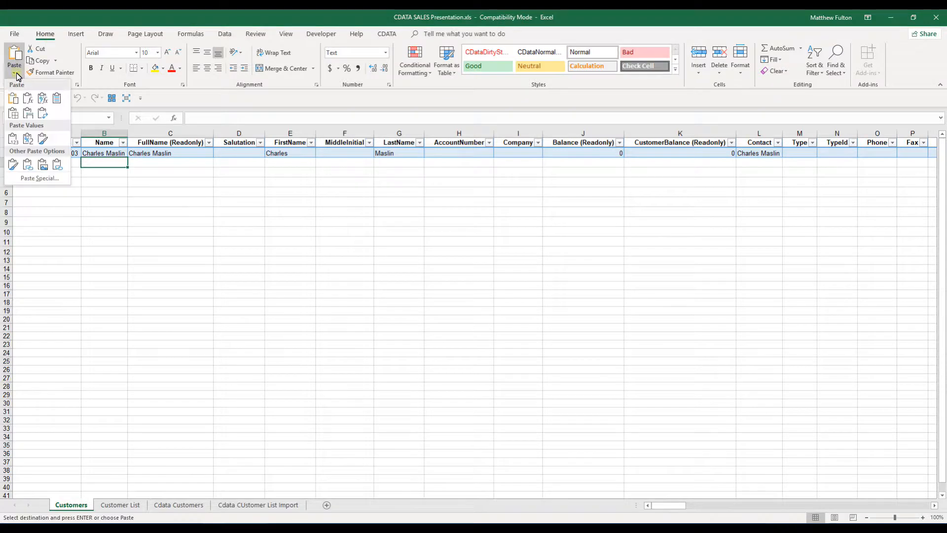
click(13, 139)
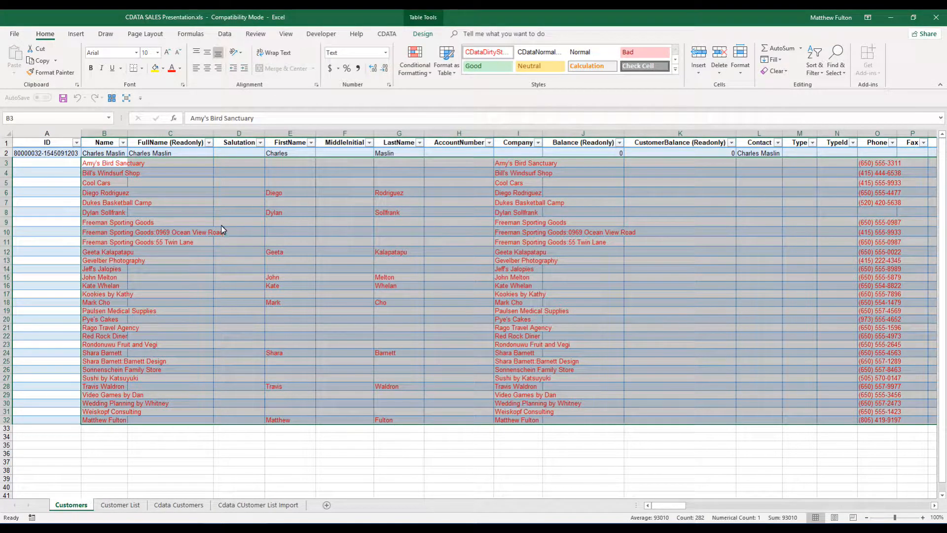
Examine the pasted records, the existing record's ID and the column headers from ID through FirstName on the Customers sheet.
click(164, 163)
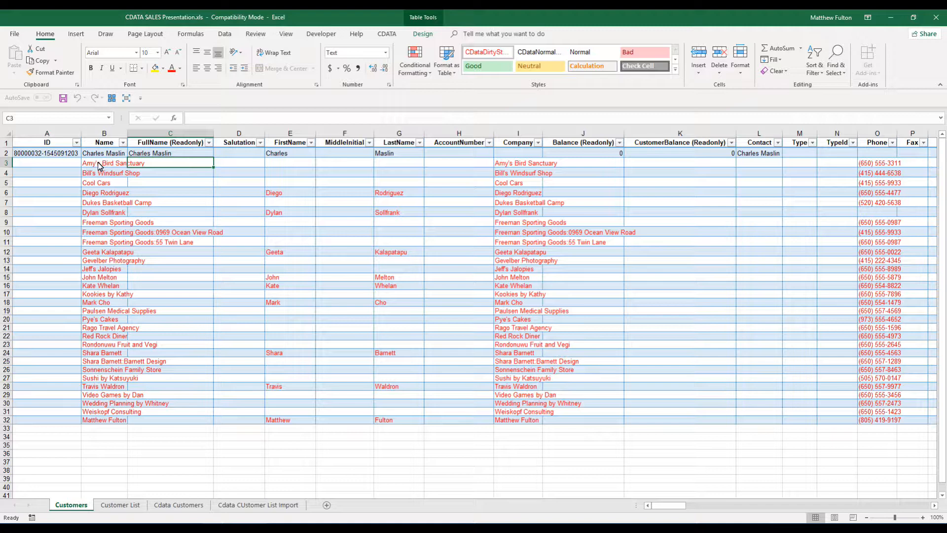
click(41, 155)
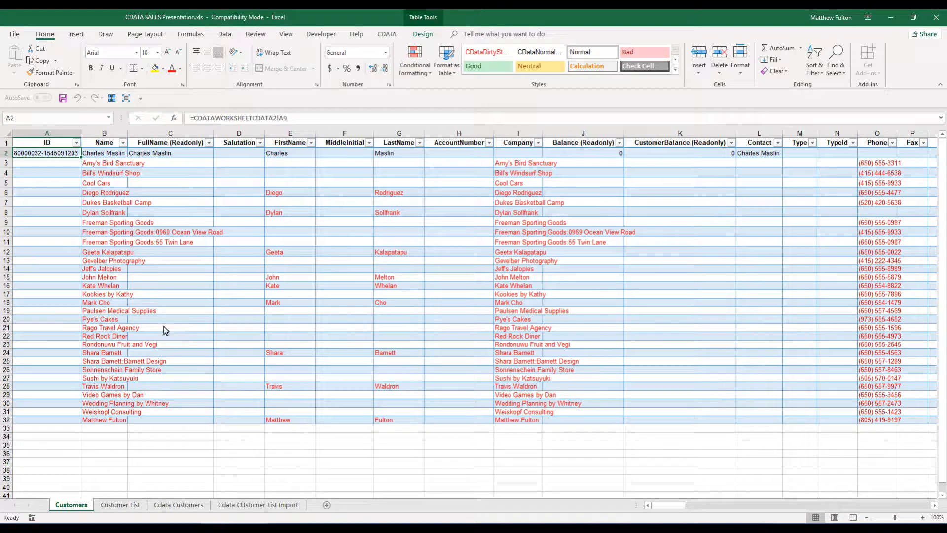
click(42, 146)
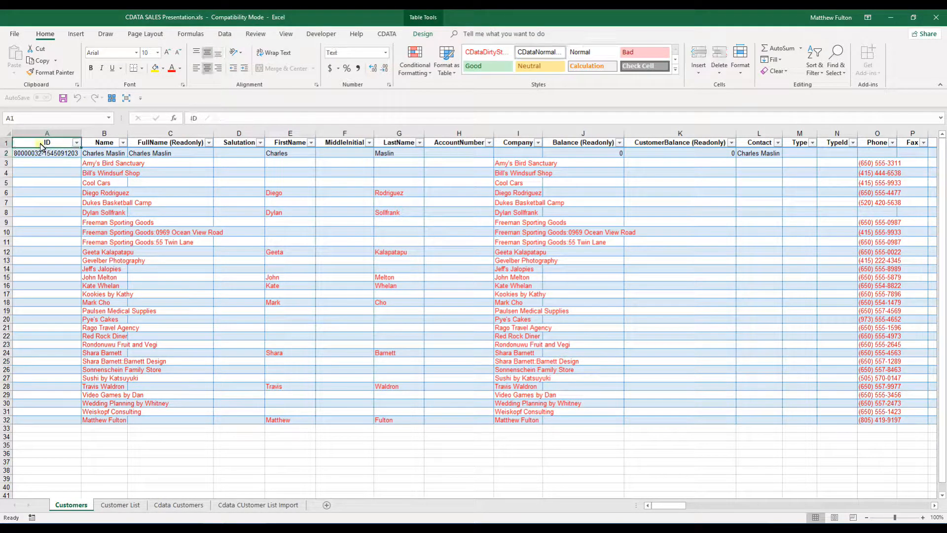
key(Right)
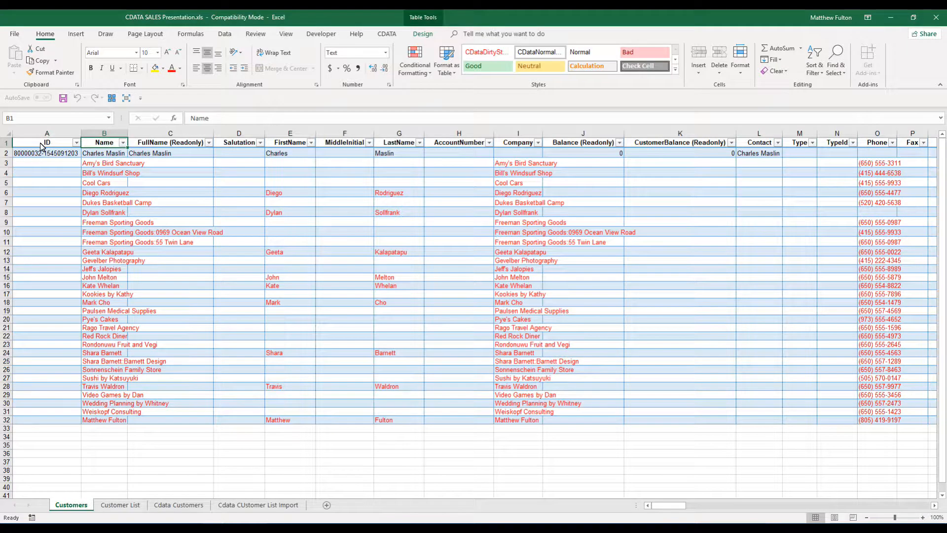
key(Right)
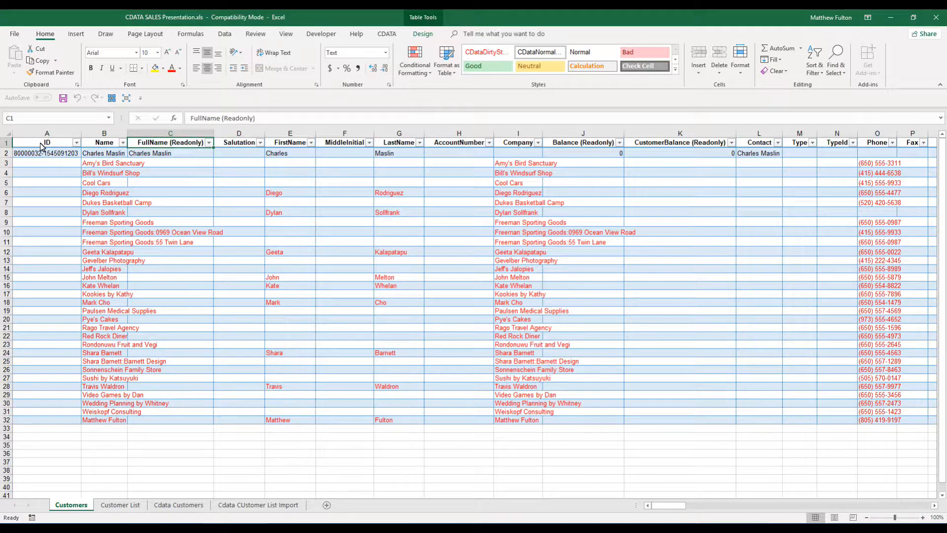
key(Right)
key(Right)
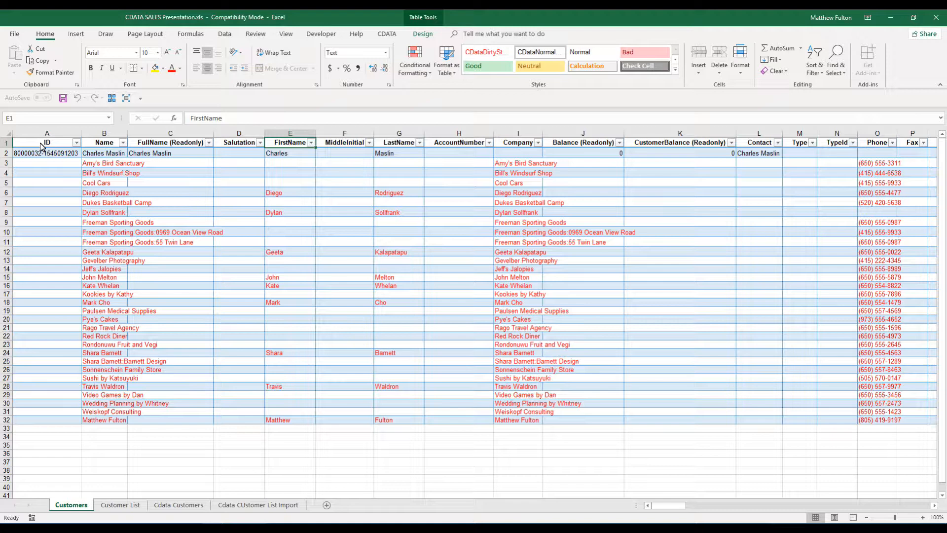
Insert the customer records for cells B3 to B8 of the Customers sheet into QuickBooks through the CData add-in.
key(Left)
key(Left)
key(Left)
key(Right)
key(Left)
key(Down)
key(Down)
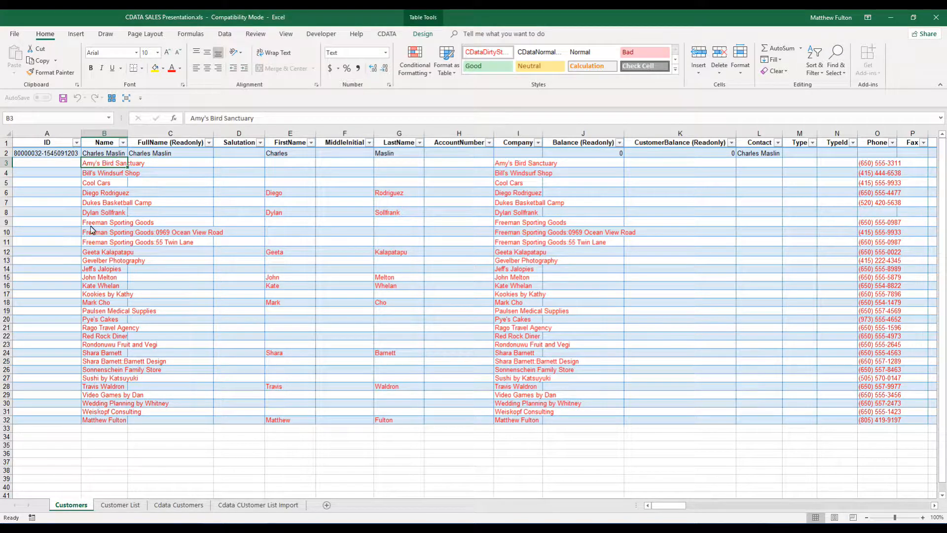
shift+click(104, 212)
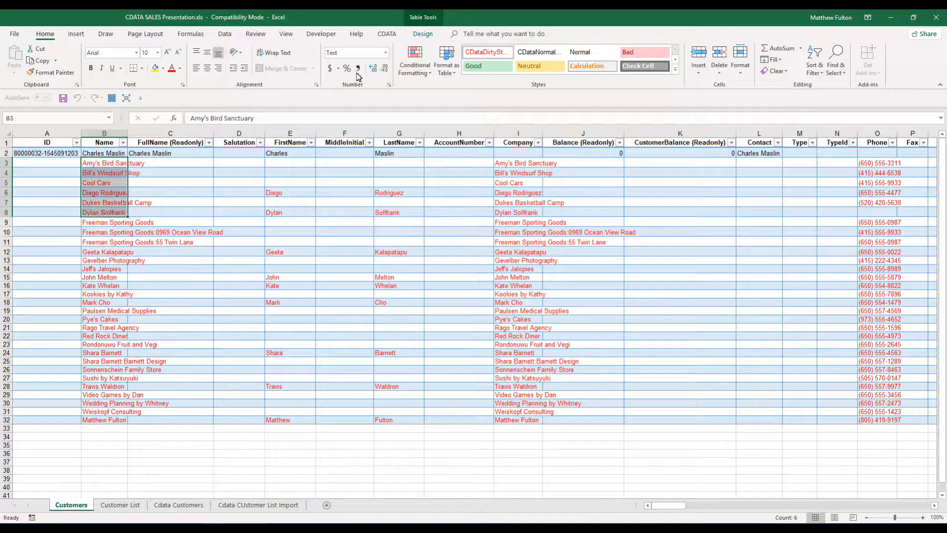
click(386, 36)
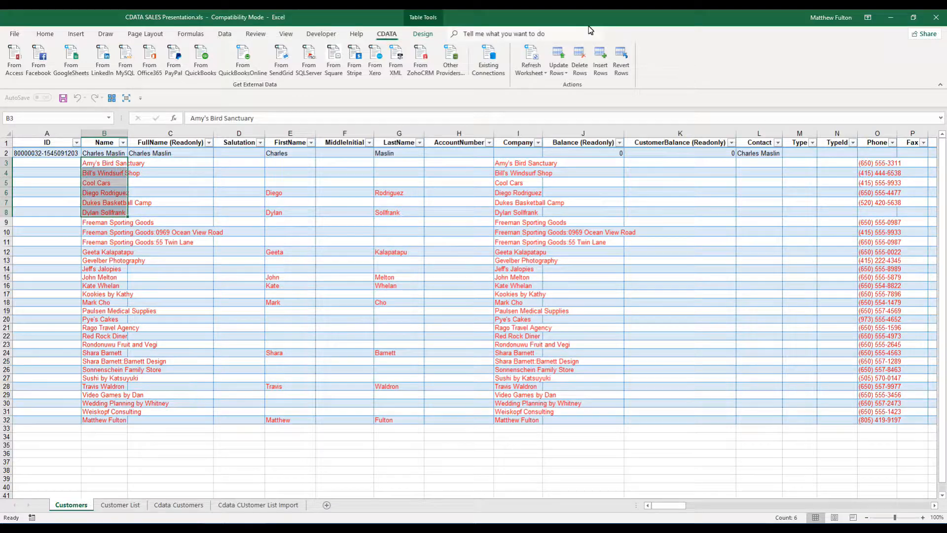
click(600, 59)
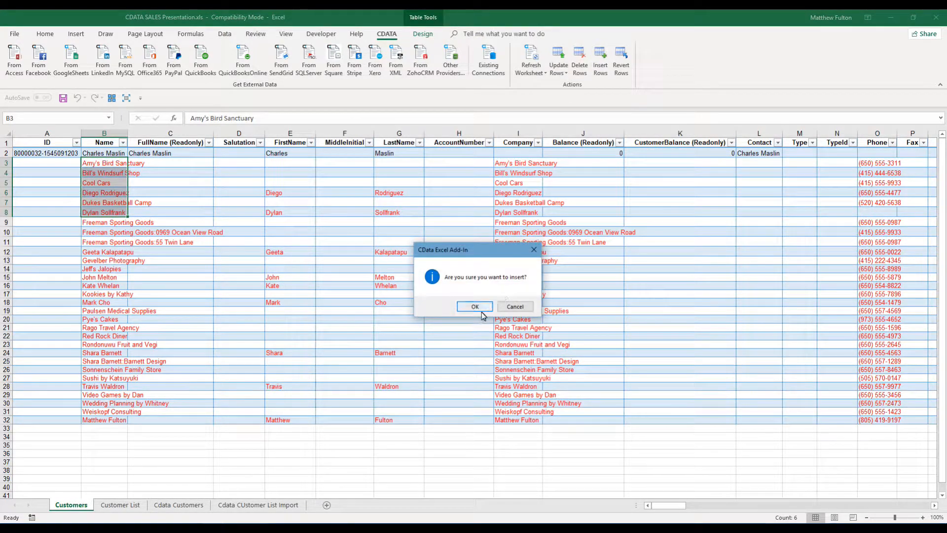
click(470, 308)
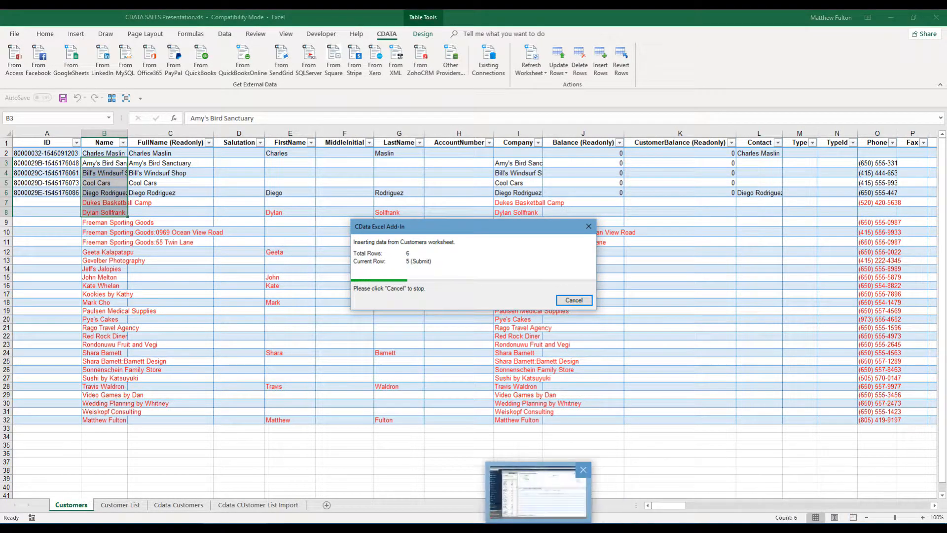
Switch to QuickBooks, look through the newly inserted customers in the Customer Center and sort the list by name in descending order.
click(542, 527)
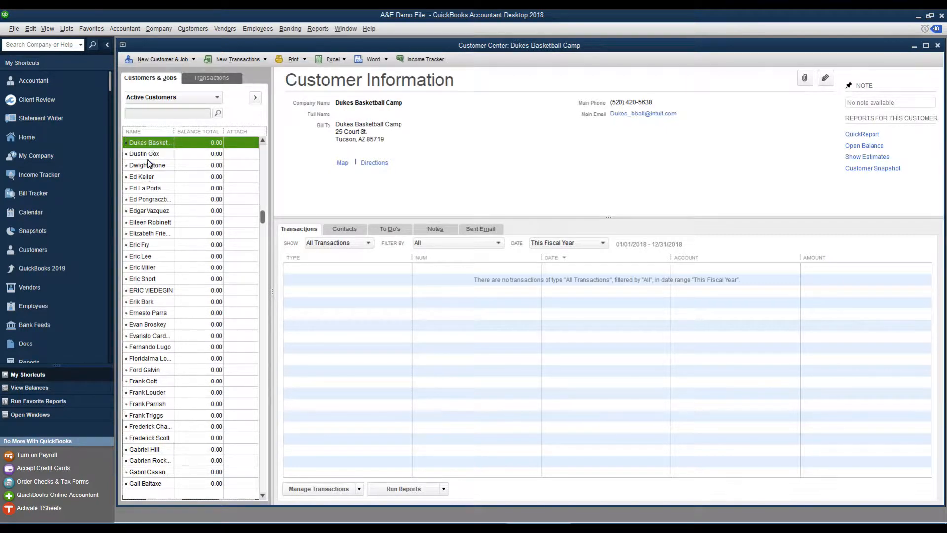
scroll(155, 224, up, 3)
scroll(167, 207, up, 1)
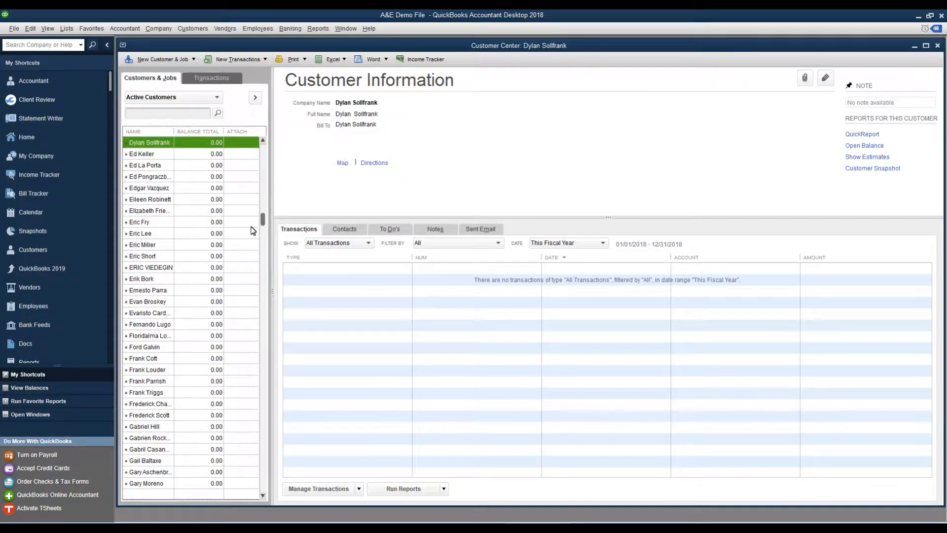
click(152, 131)
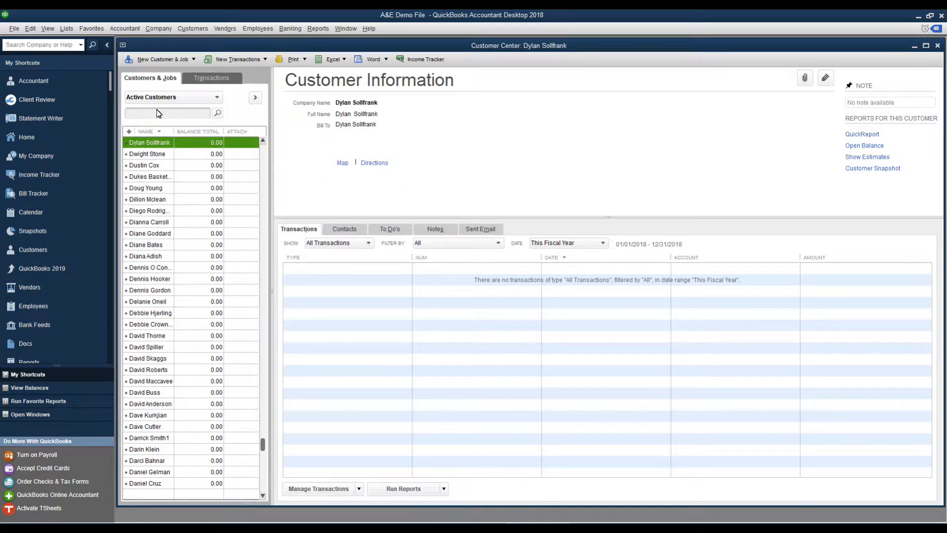
Search the active customers for "amy" and show the customer information of Amy's Bird Sanctuary.
click(158, 113)
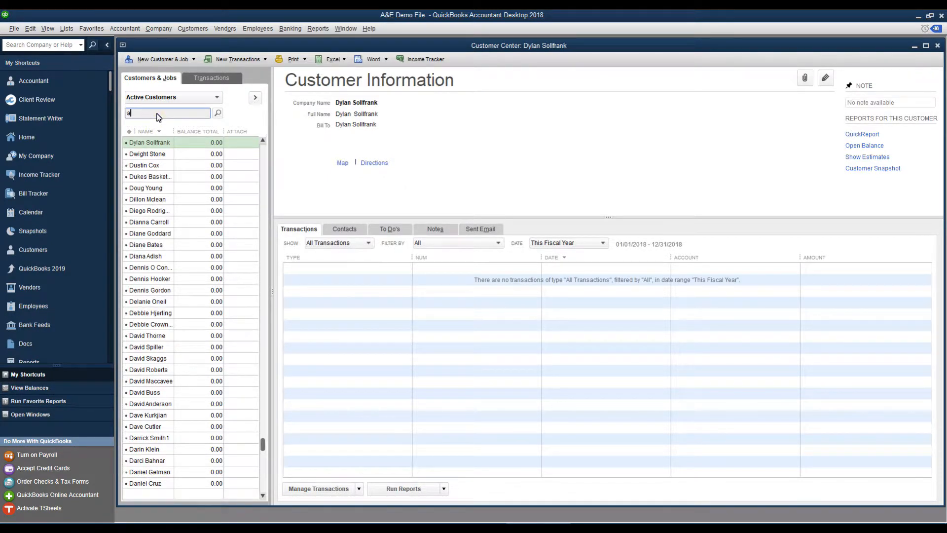
click(218, 113)
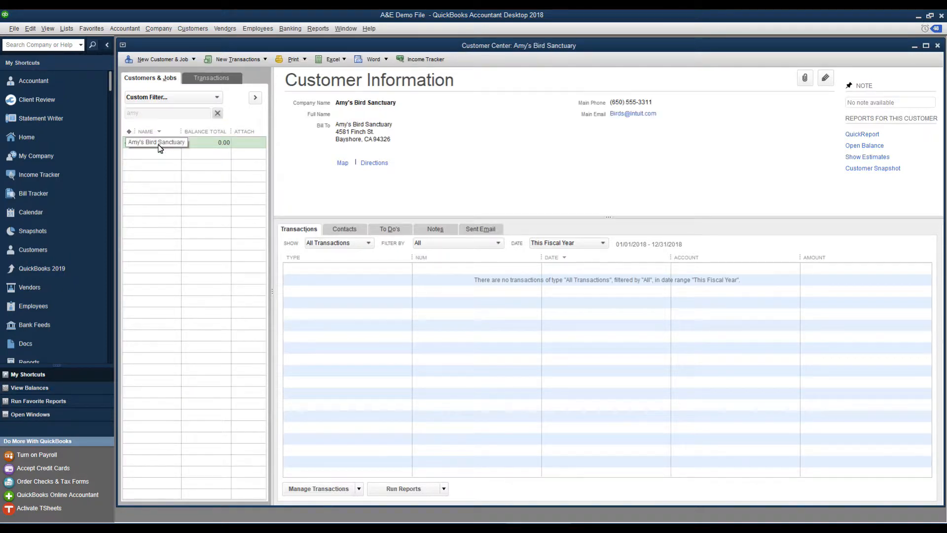
click(158, 144)
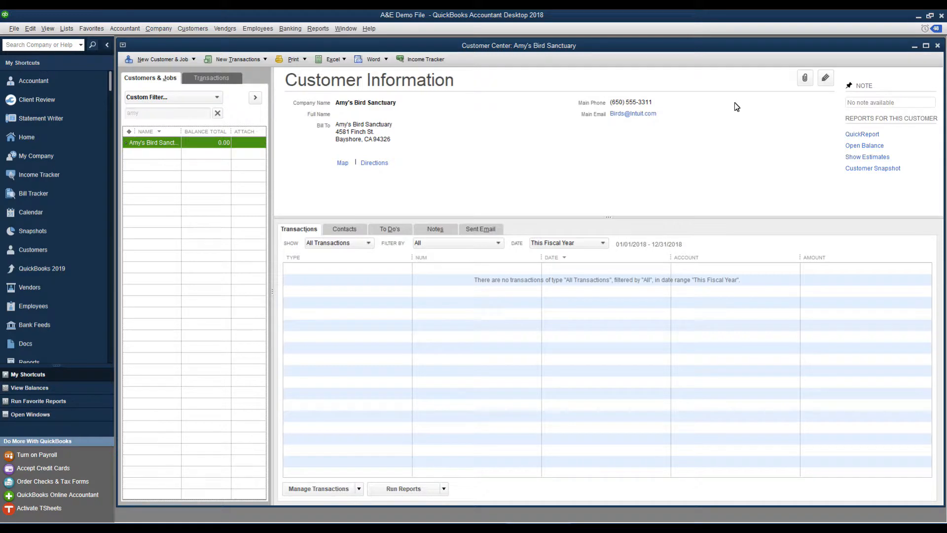